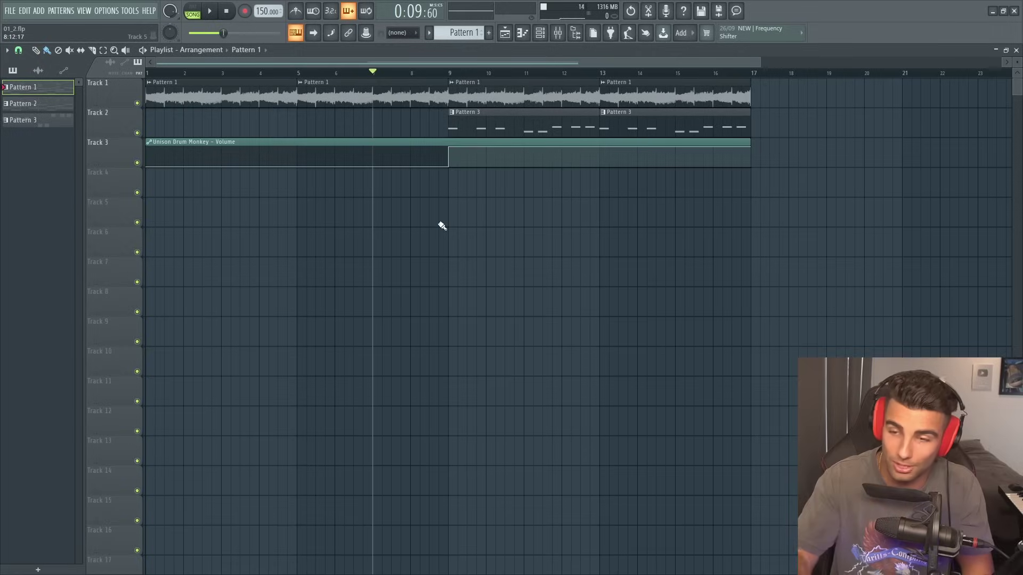
Step: Play back the arrangement and open the Unison Drum Monkey plugin from its channel
{"action": "key", "text": "space"}
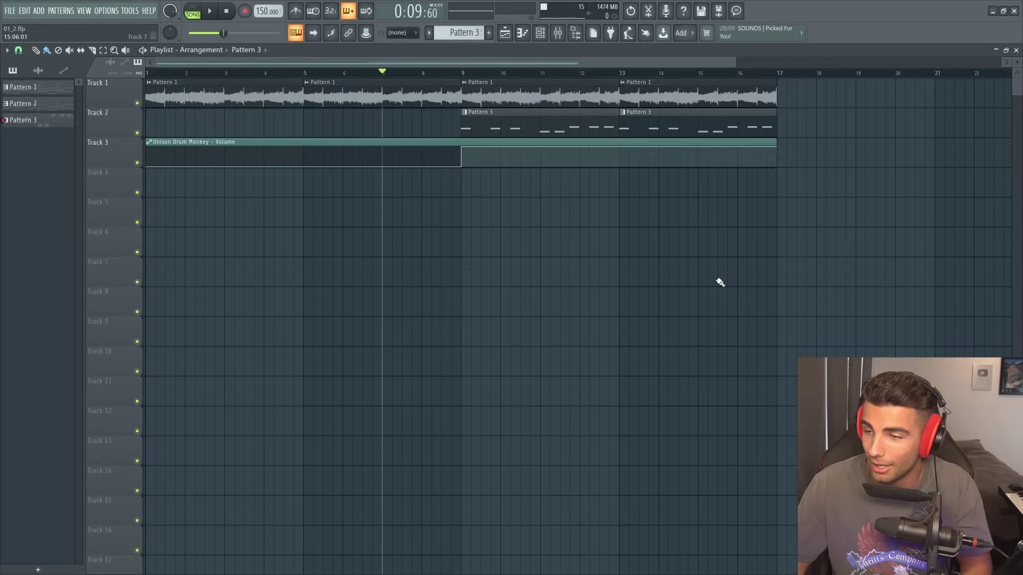
{"action": "left_click_drag", "start_coordinate": [795, 302], "coordinate": [147, 88]}
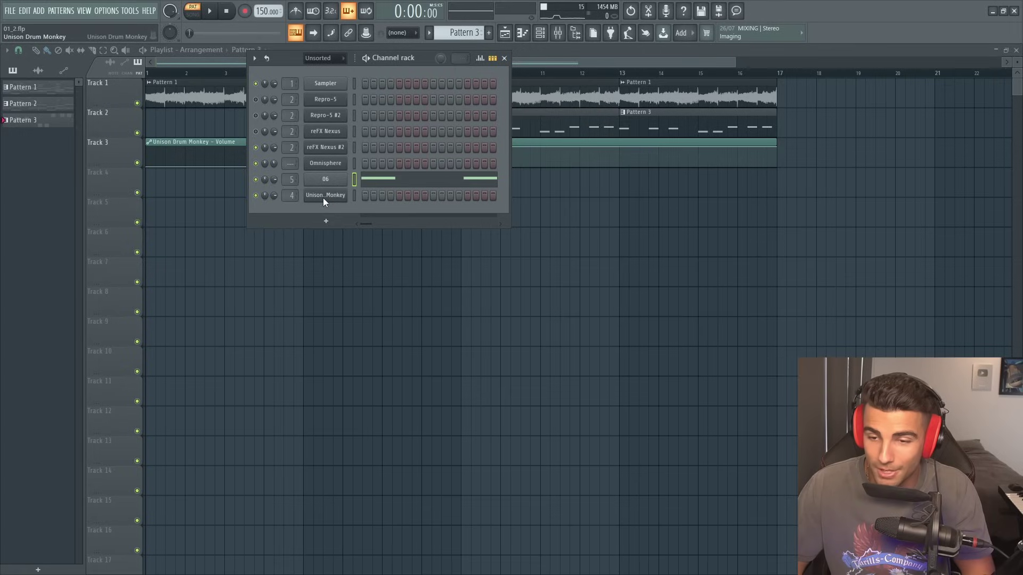
{"action": "left_click", "coordinate": [324, 195]}
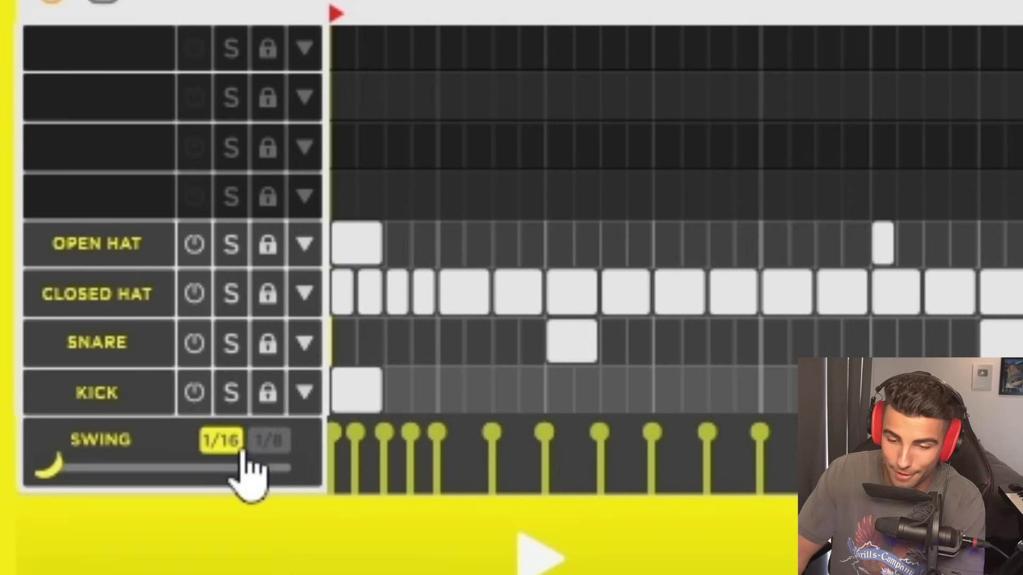
Step: Preview the kick sample in Drum Monkey, then generate a new trap groove and play it
{"action": "left_click", "coordinate": [254, 468]}
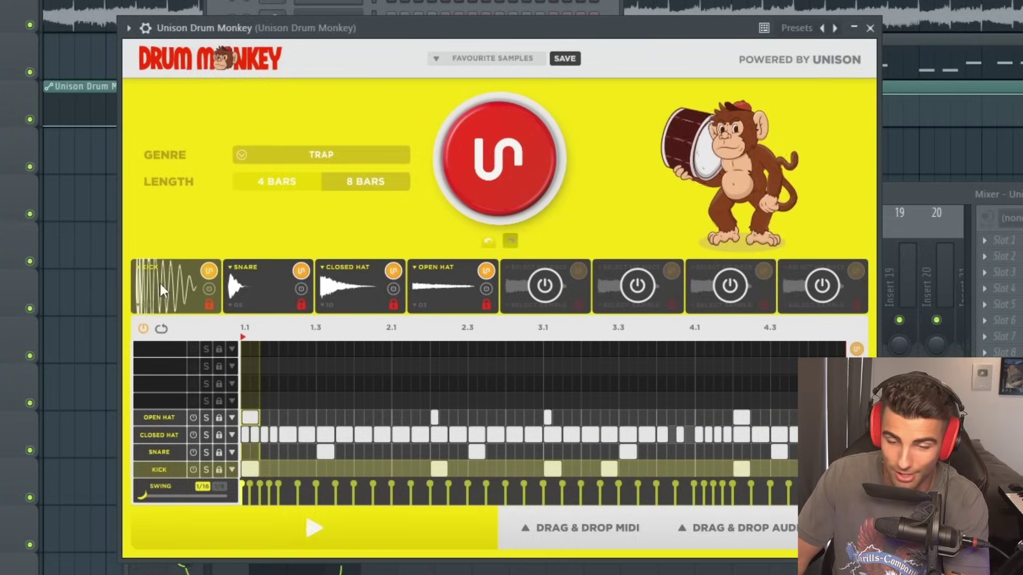
{"action": "left_click", "coordinate": [159, 281]}
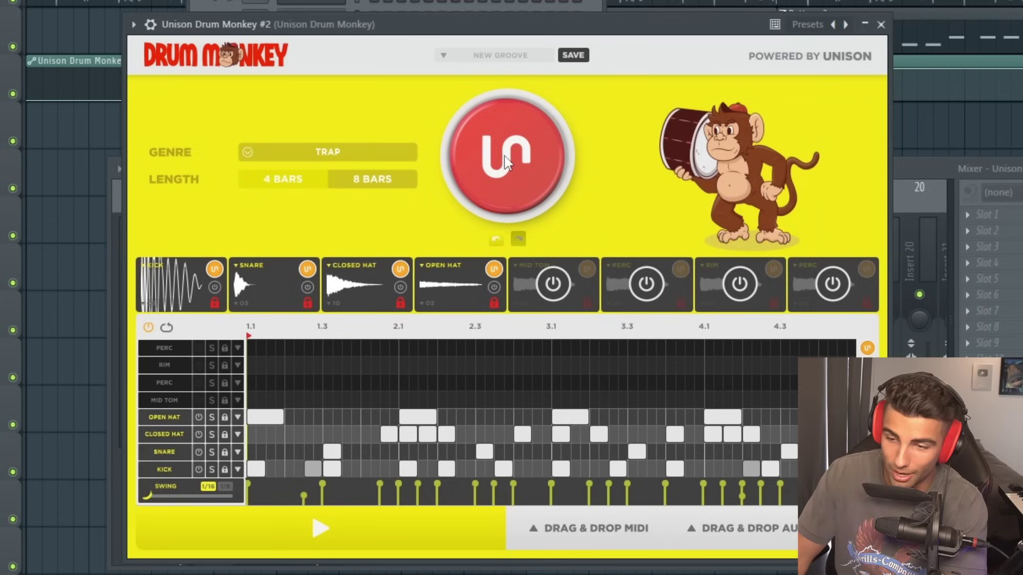
{"action": "left_click", "coordinate": [504, 155]}
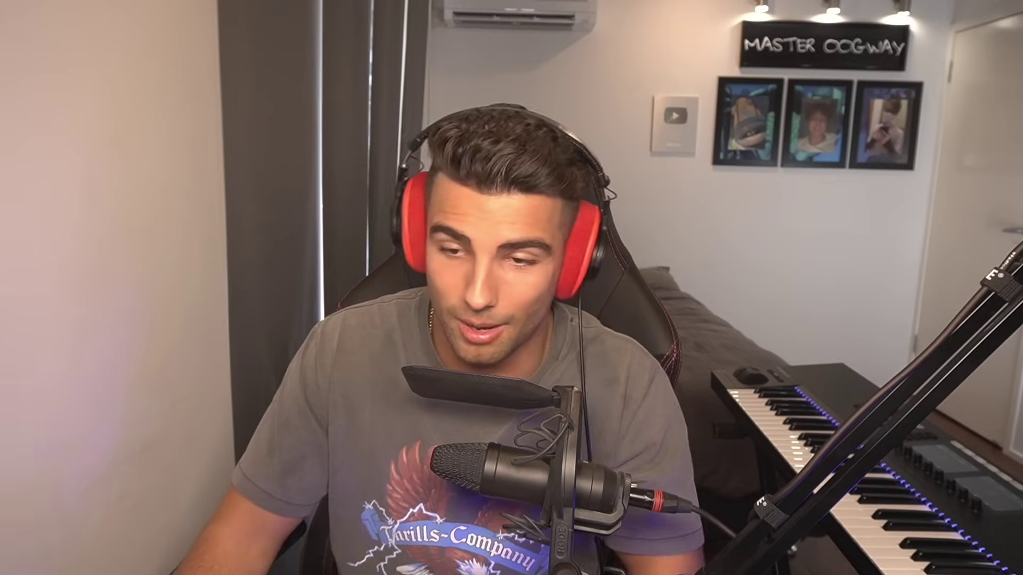
{"action": "left_click", "coordinate": [319, 546]}
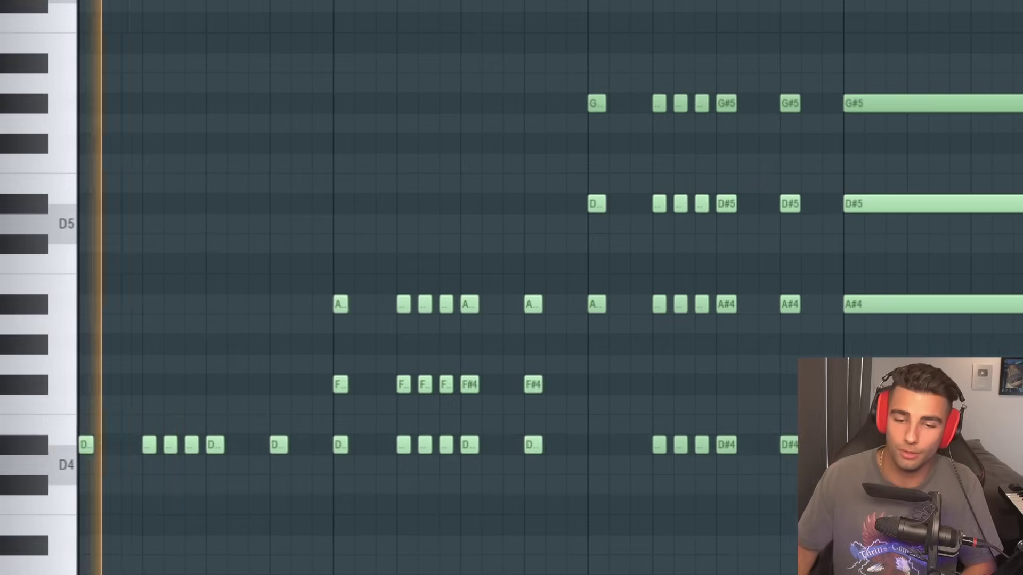
Step: Play the brass melody and view the horn combinations available for slot A in Session Horns Pro
{"action": "key", "text": "space"}
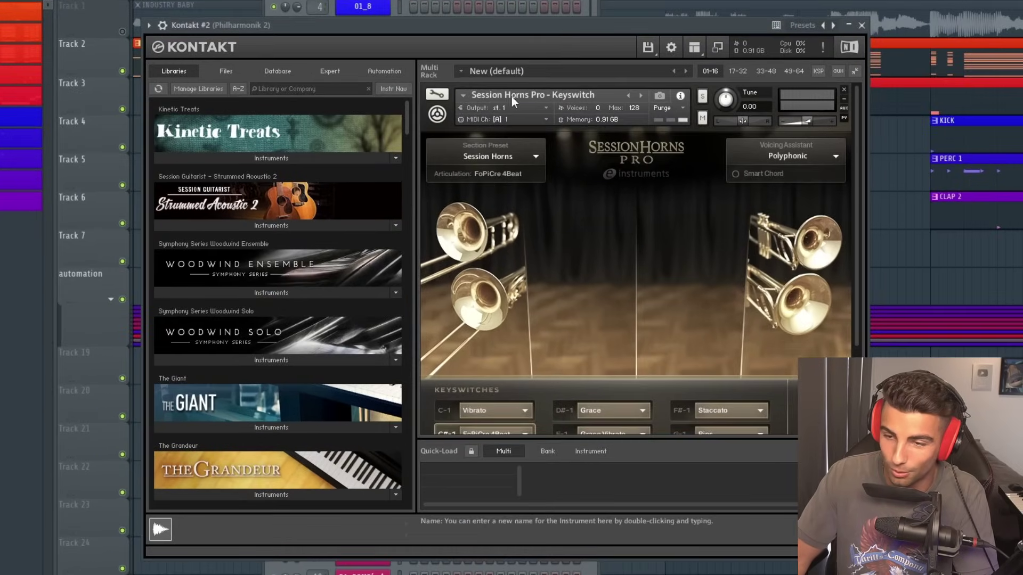
{"action": "left_click", "coordinate": [694, 225]}
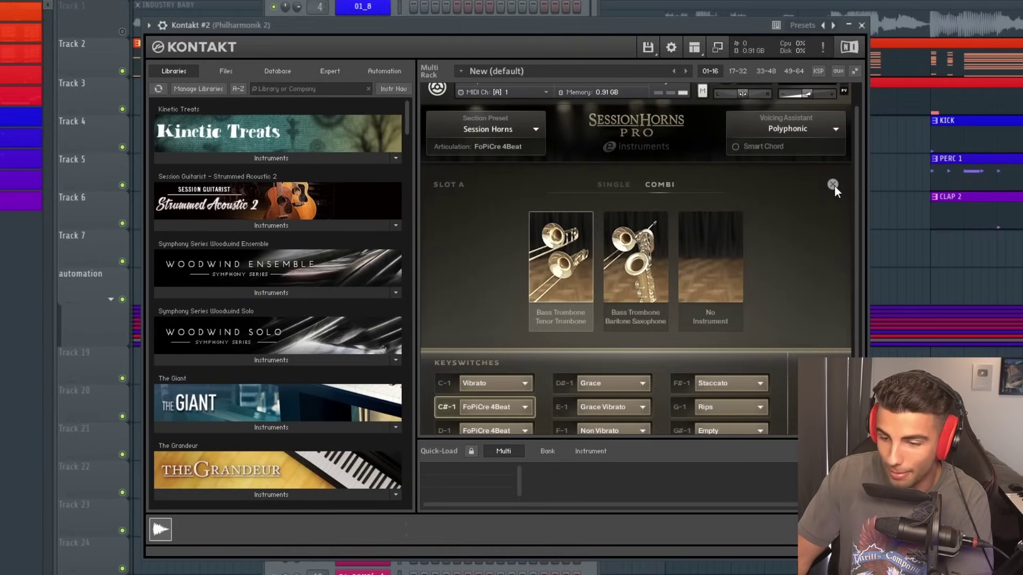
{"action": "left_click", "coordinate": [832, 184]}
{"action": "left_click", "coordinate": [795, 257]}
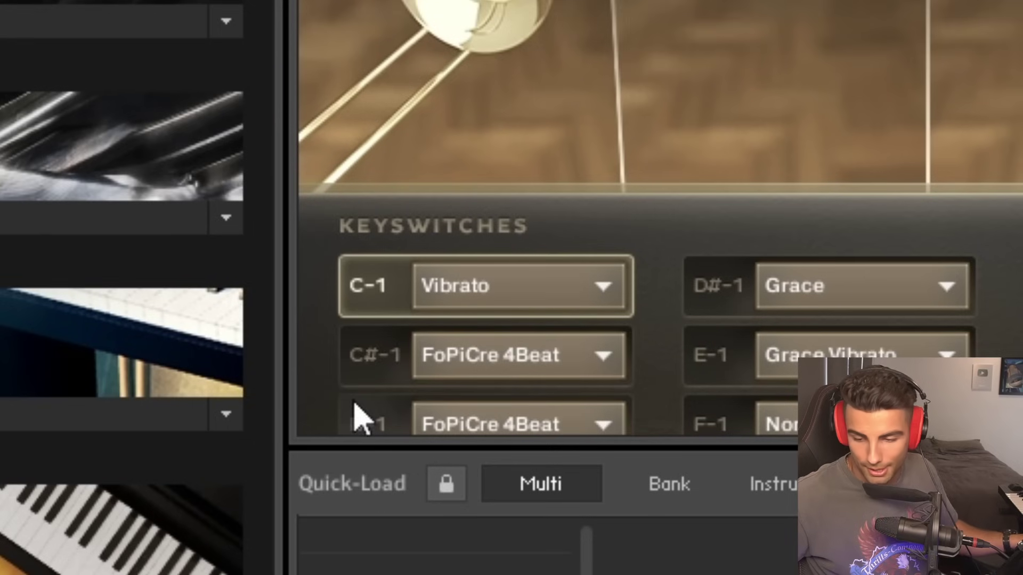
Step: Audition the C#-1 FoPiCre 4Beat keyswitch in Session Horns Pro
{"action": "left_click", "coordinate": [384, 359]}
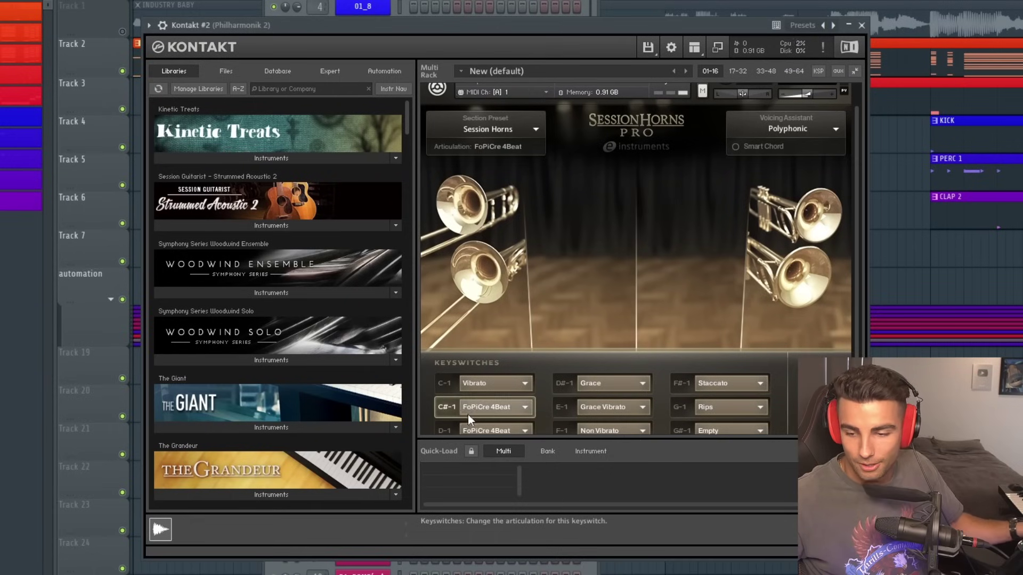
{"action": "scroll", "coordinate": [537, 299], "scroll_direction": "up", "scroll_amount": 1}
{"action": "scroll", "coordinate": [538, 299], "scroll_direction": "down", "scroll_amount": 3}
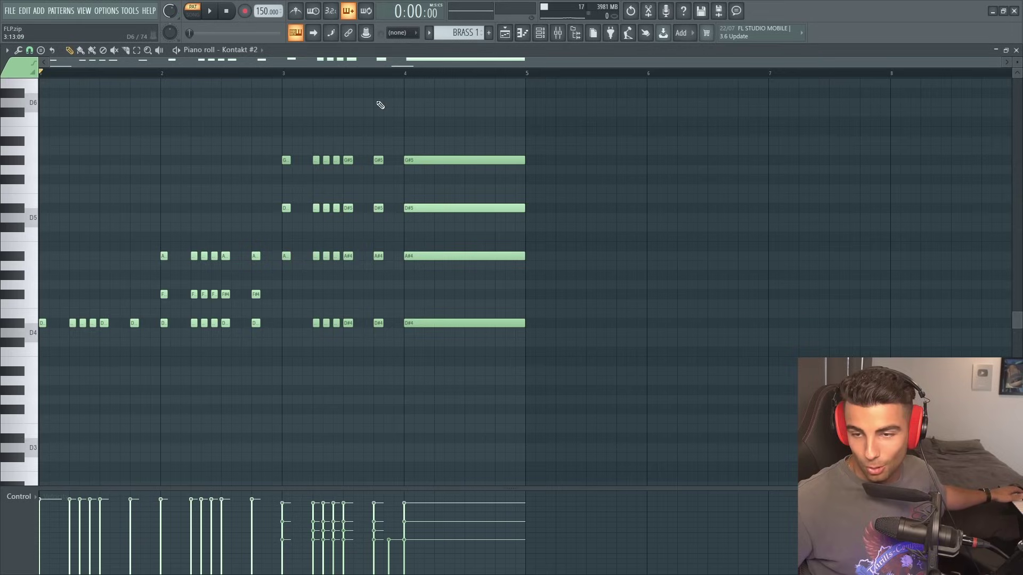
Step: Examine the C1 and C#1 keyswitch notes and the short notes of the first three bars in the BRASS 1 pattern
{"action": "scroll", "coordinate": [397, 251], "scroll_direction": "down", "scroll_amount": 10}
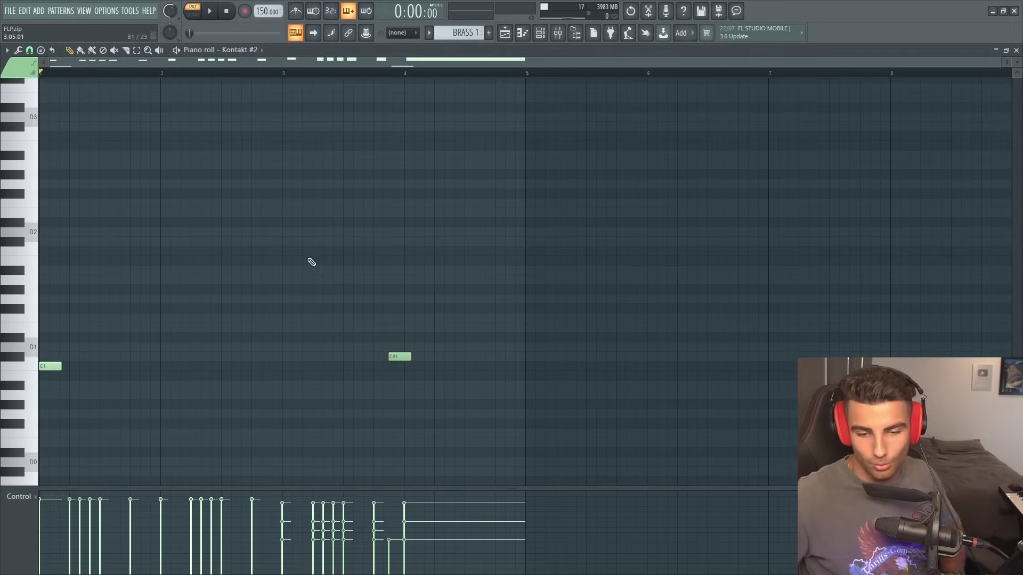
{"action": "scroll", "coordinate": [224, 306], "scroll_direction": "up", "scroll_amount": 7}
{"action": "left_click_drag", "start_coordinate": [380, 310], "coordinate": [37, 69]}
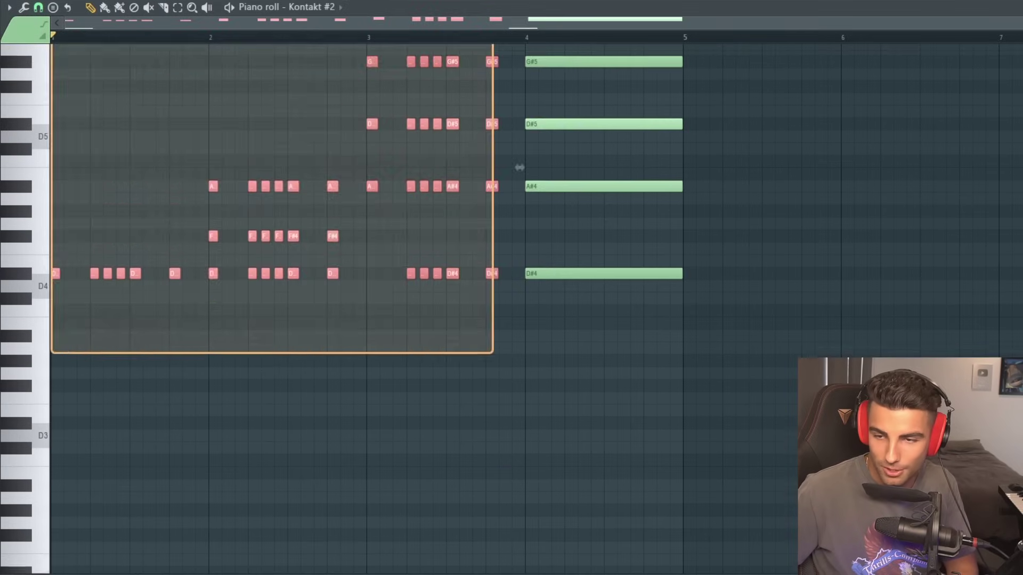
{"action": "scroll", "coordinate": [541, 349], "scroll_direction": "down", "scroll_amount": 7}
{"action": "scroll", "coordinate": [533, 442], "scroll_direction": "up", "scroll_amount": 8}
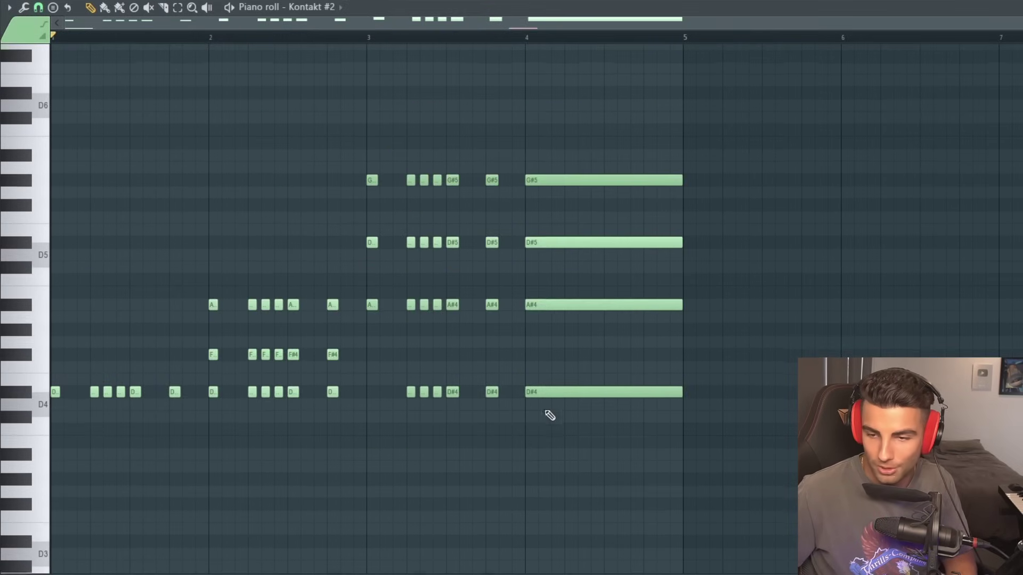
Step: Delete the C#1 keyswitch note just before bar 4 of the BRASS 1 pattern and play the pattern
{"action": "left_click_drag", "start_coordinate": [699, 139], "coordinate": [547, 532]}
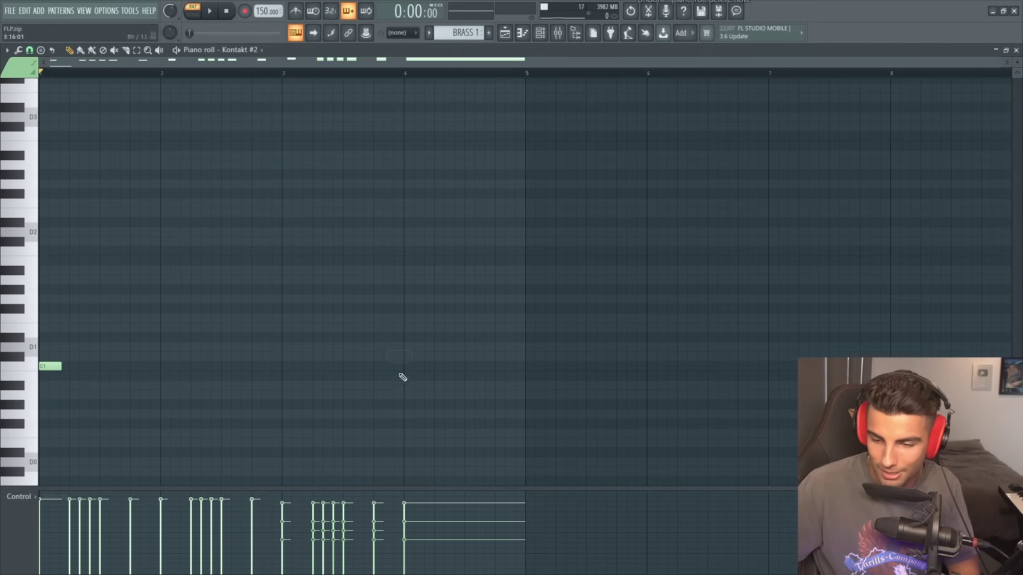
{"action": "scroll", "coordinate": [411, 213], "scroll_direction": "up", "scroll_amount": 4}
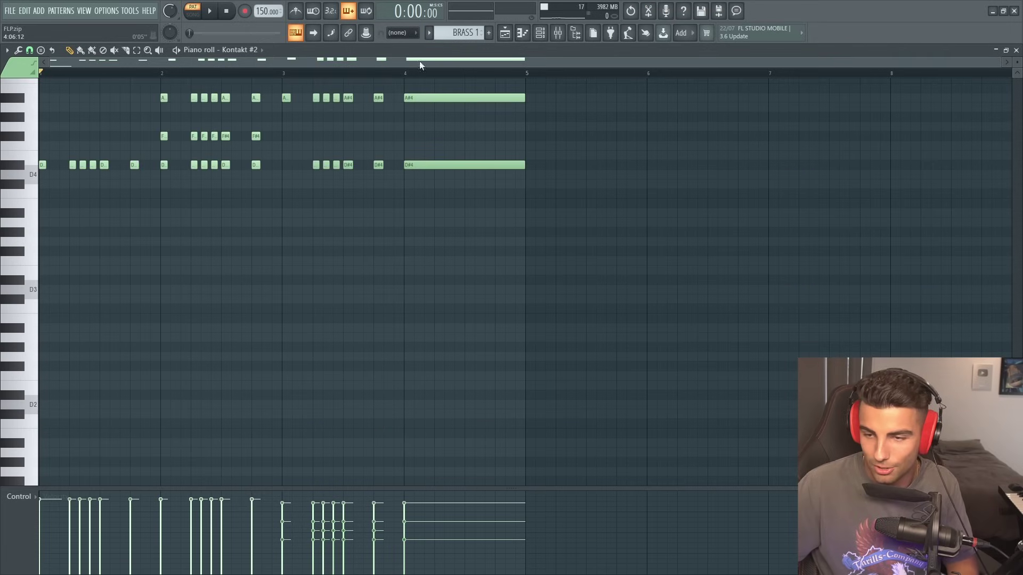
{"action": "key", "text": "space"}
{"action": "scroll", "coordinate": [728, 342], "scroll_direction": "up", "scroll_amount": 4}
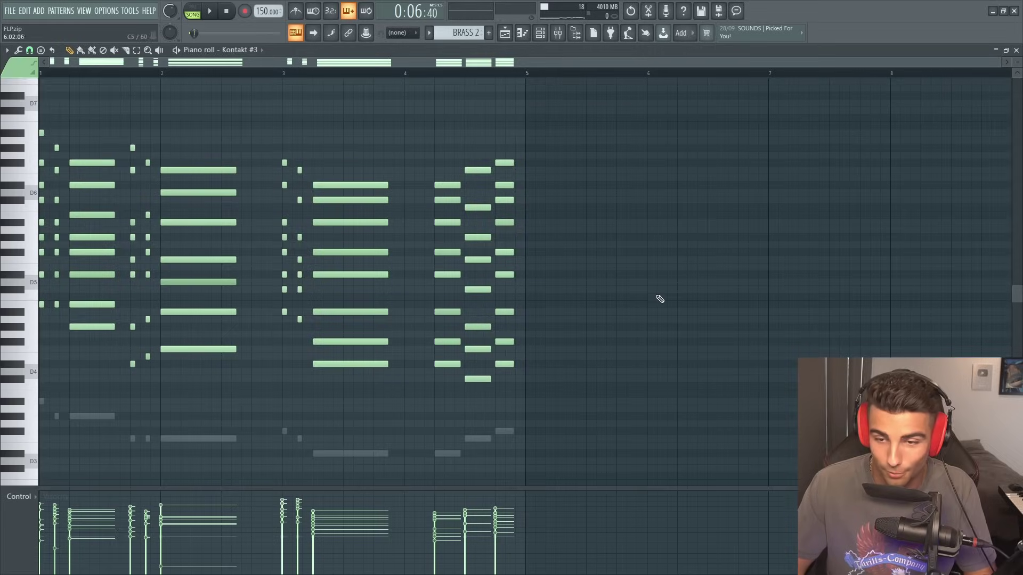
Step: Show the instrument controls in the BRASS 2 Session Horns and solo both trombones, the saxophone and both trumpets one after another
{"action": "scroll", "coordinate": [660, 299], "scroll_direction": "down", "scroll_amount": 1}
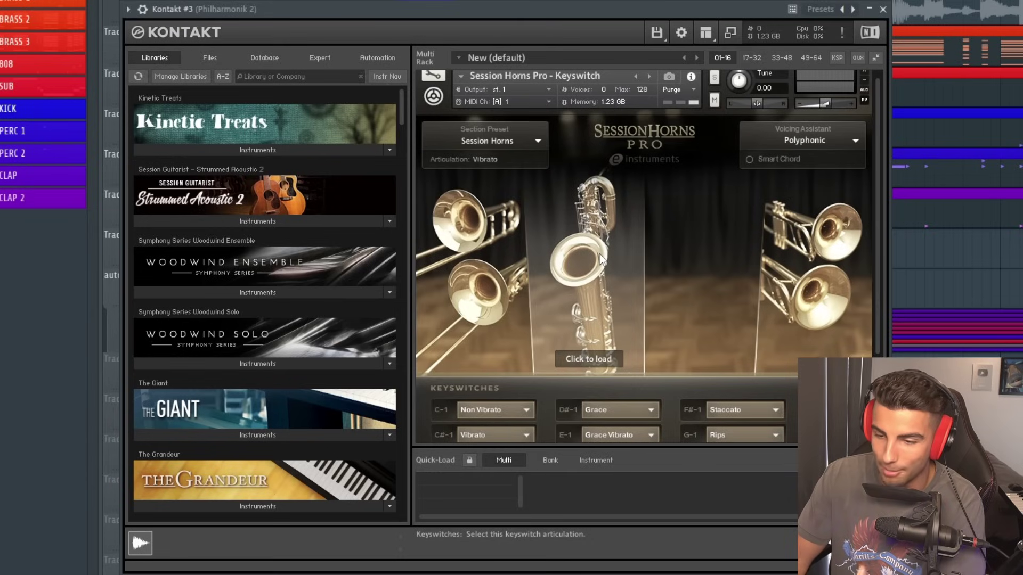
{"action": "left_click", "coordinate": [601, 259]}
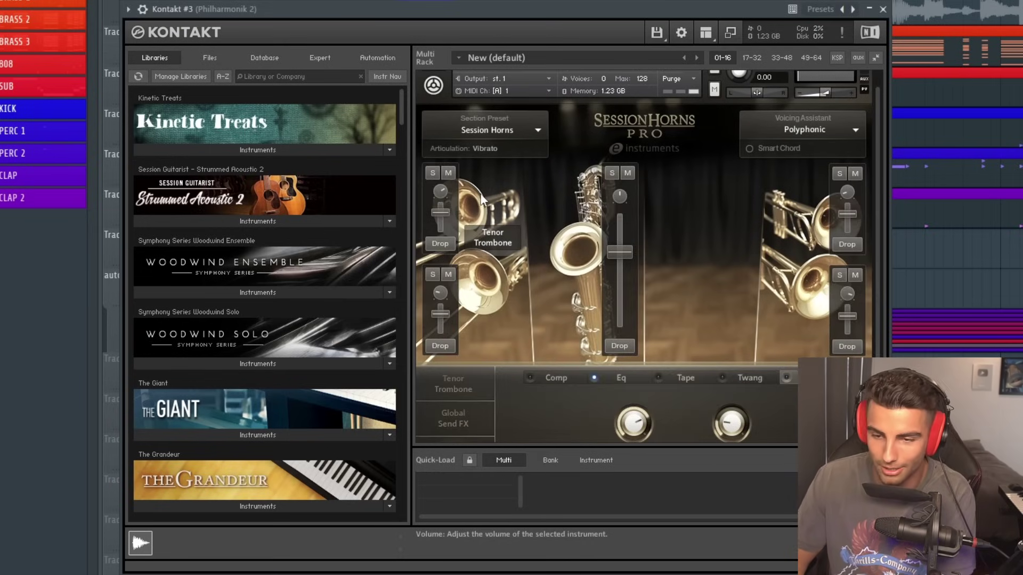
{"action": "left_click", "coordinate": [433, 173]}
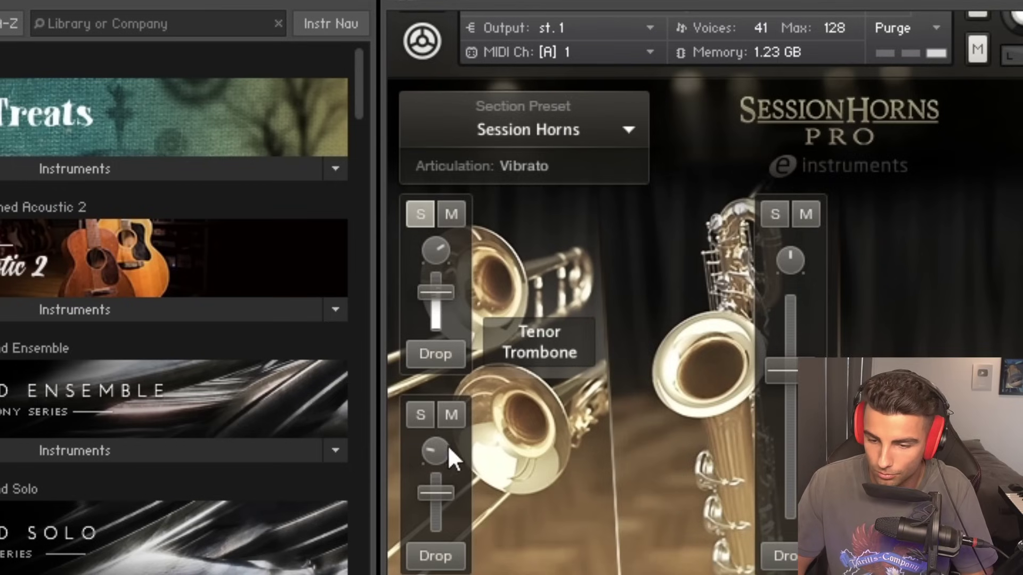
{"action": "left_click", "coordinate": [434, 276]}
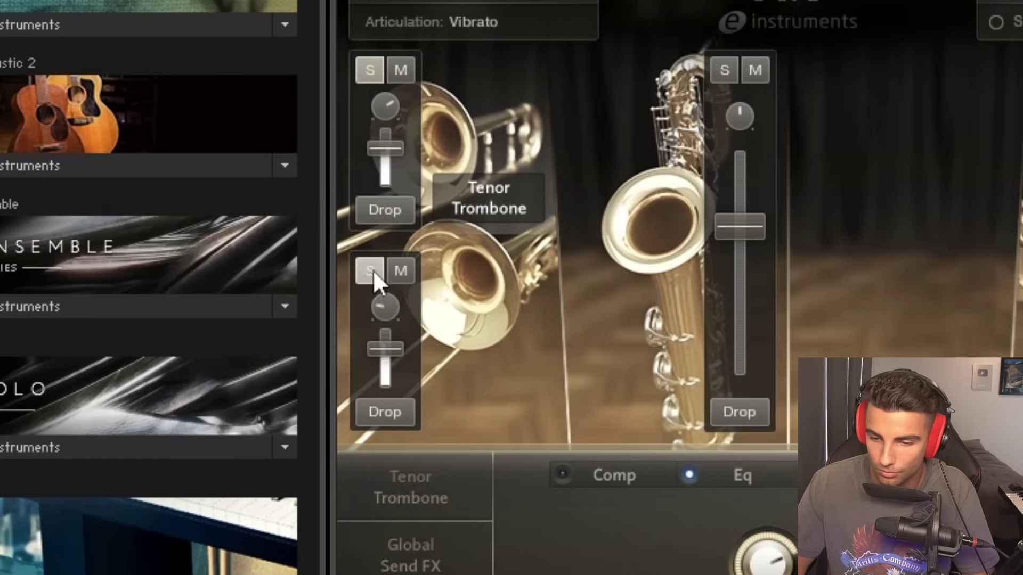
{"action": "left_click", "coordinate": [728, 68]}
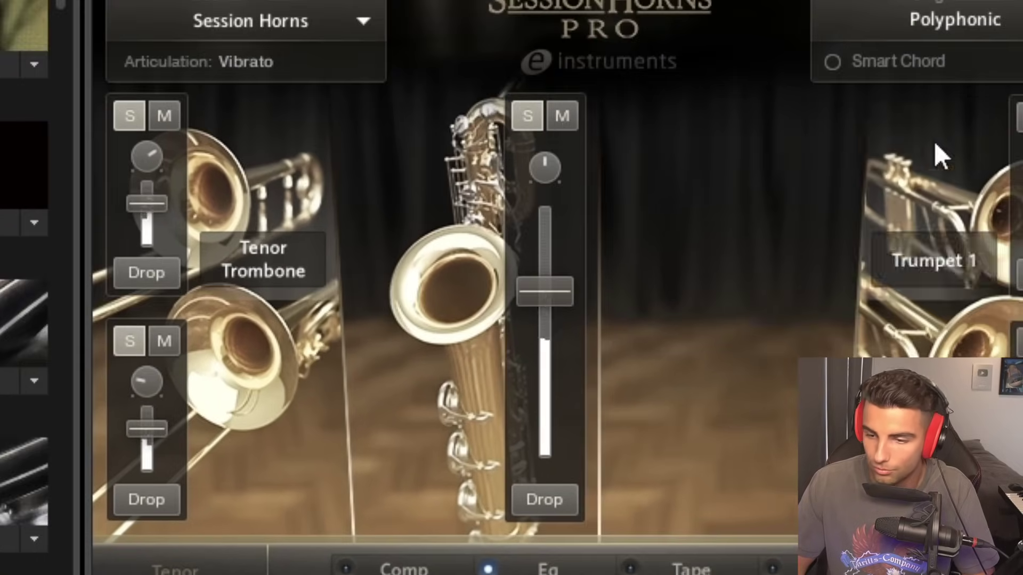
{"action": "left_click", "coordinate": [1018, 115]}
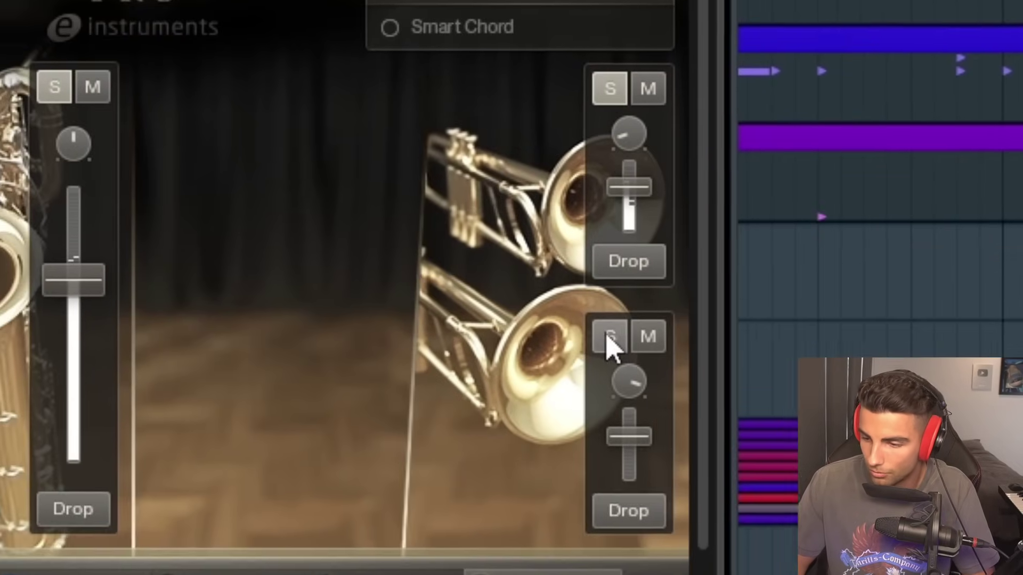
{"action": "left_click", "coordinate": [583, 450]}
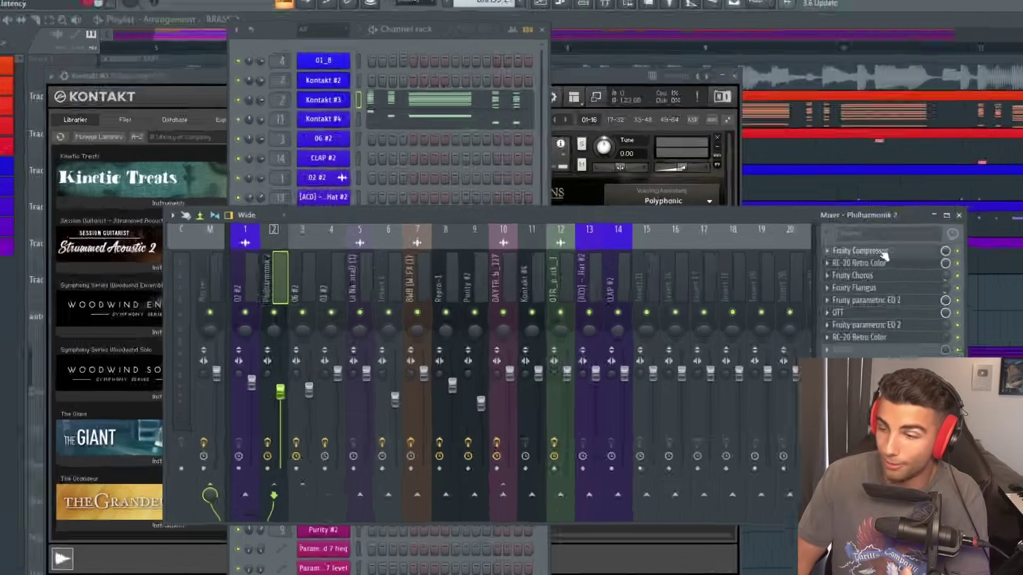
Step: Review the Philharmonik 2 mixer effects and compare the Fruity parametric EQ 2 curve with its flat setting
{"action": "left_click", "coordinate": [766, 238]}
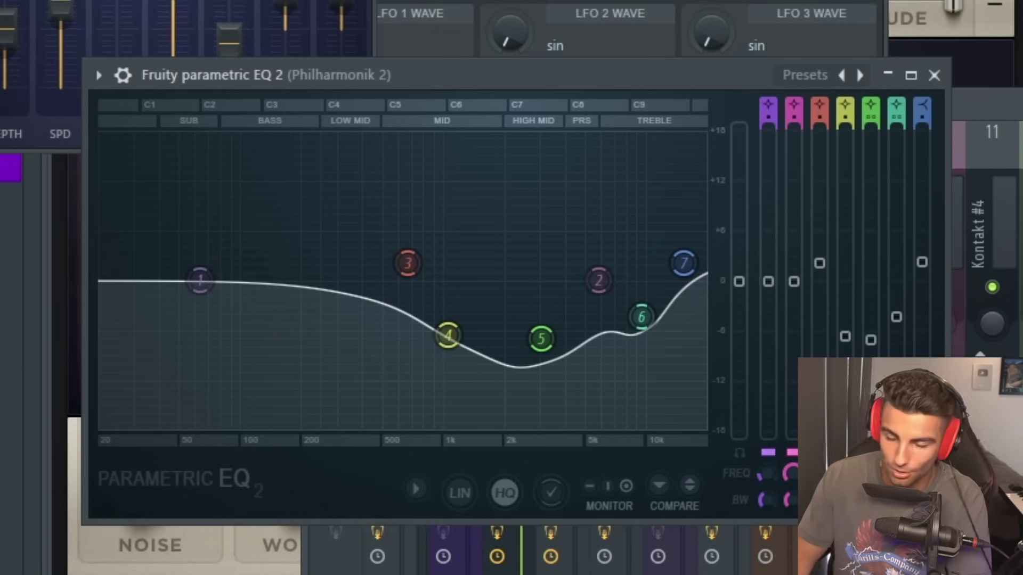
{"action": "left_click", "coordinate": [690, 484]}
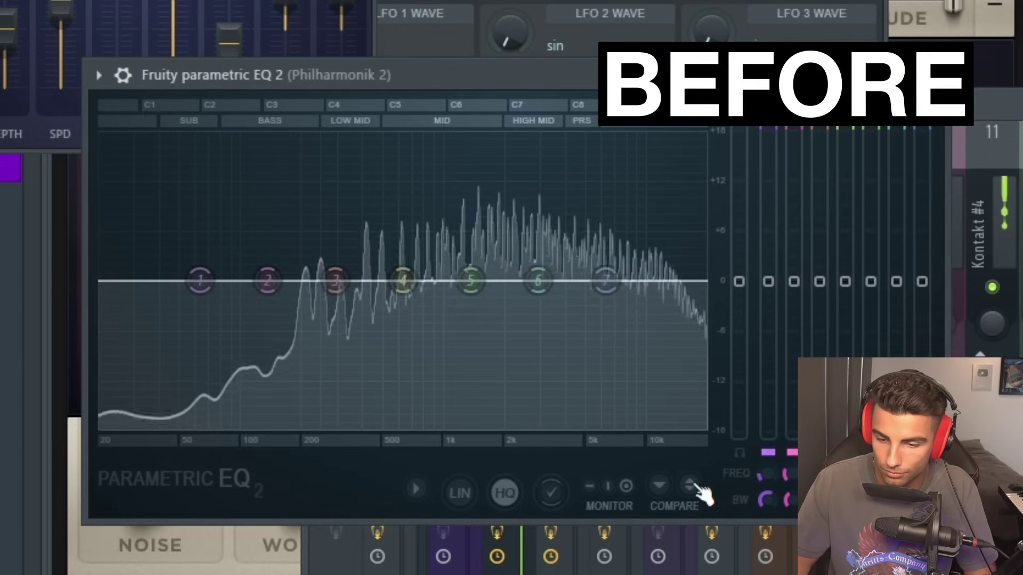
{"action": "left_click", "coordinate": [691, 486]}
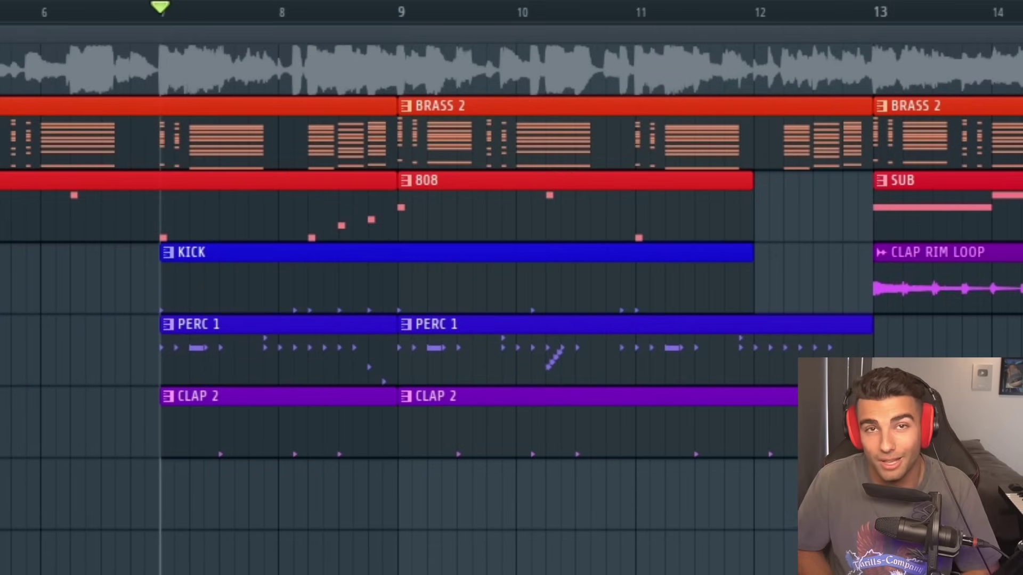
Step: Play the arrangement, inspect the PERC 1 clip, then open the PERC 2 notes of 02 #2 and play them
{"action": "key", "text": "space"}
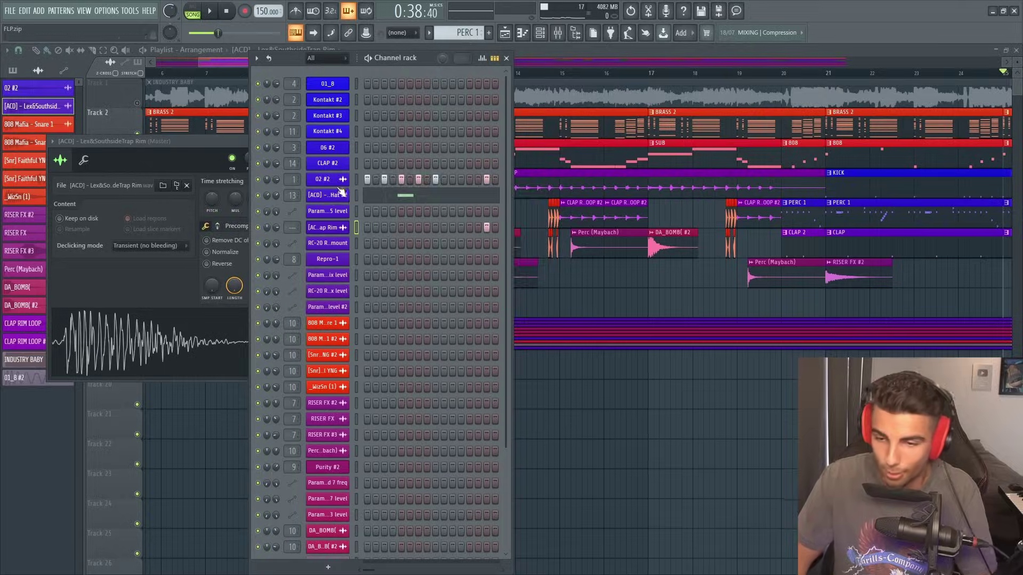
{"action": "right_click", "coordinate": [353, 174]}
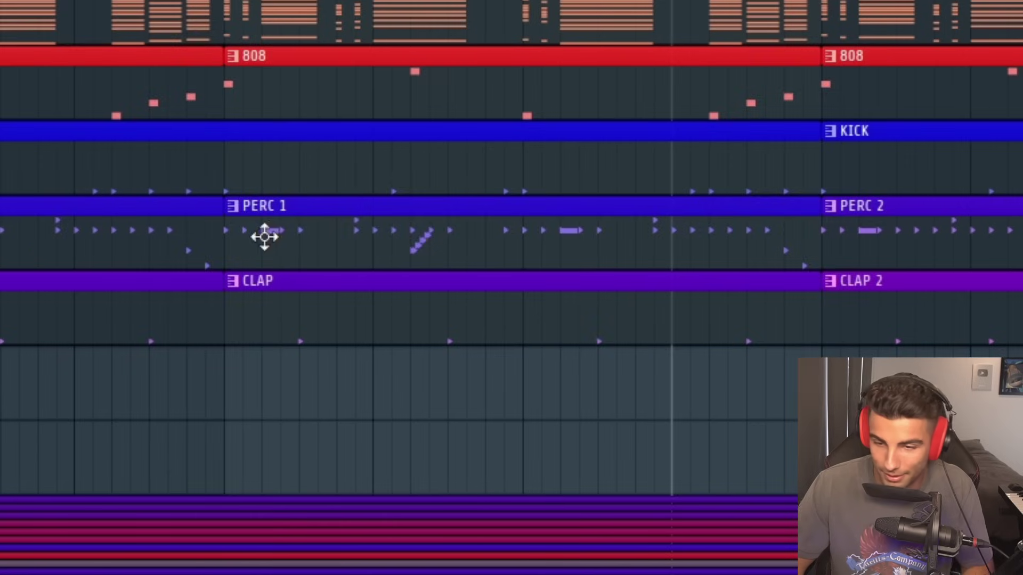
{"action": "left_click", "coordinate": [265, 237]}
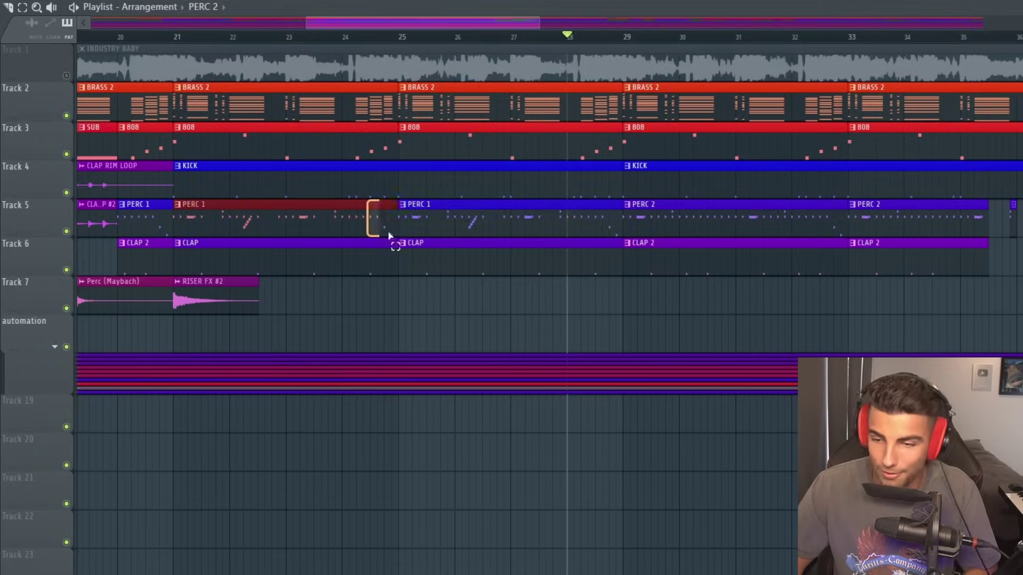
{"action": "double_click", "coordinate": [676, 220]}
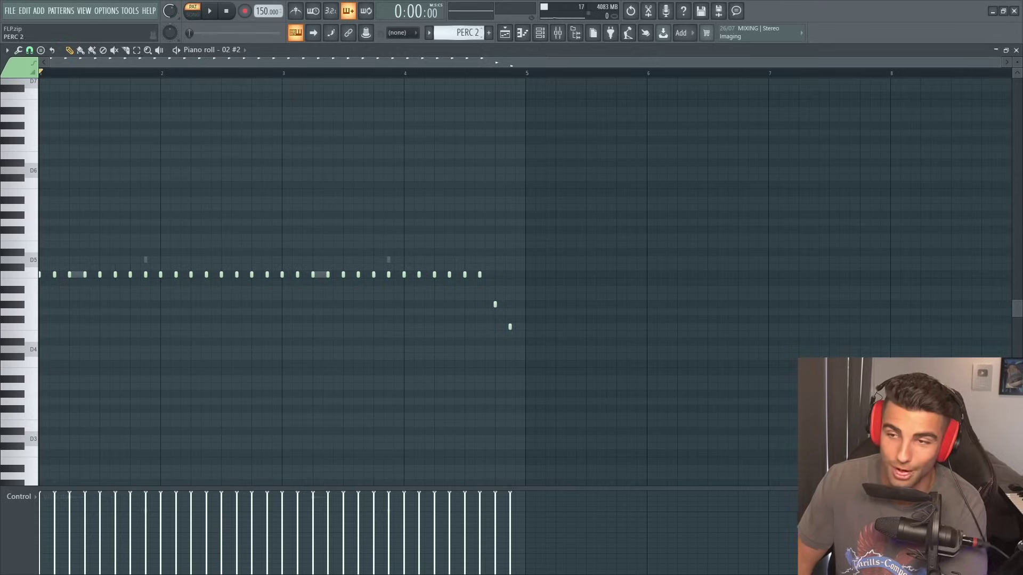
{"action": "key", "text": "space"}
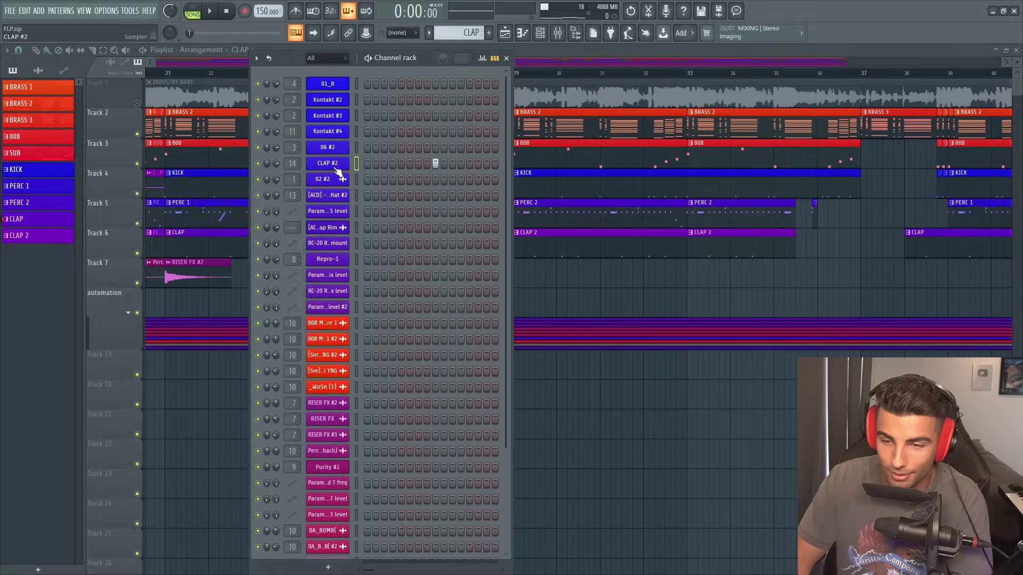
Step: Audition the CLAP #2 channel and review its hits in the CLAP pattern
{"action": "left_click", "coordinate": [336, 166]}
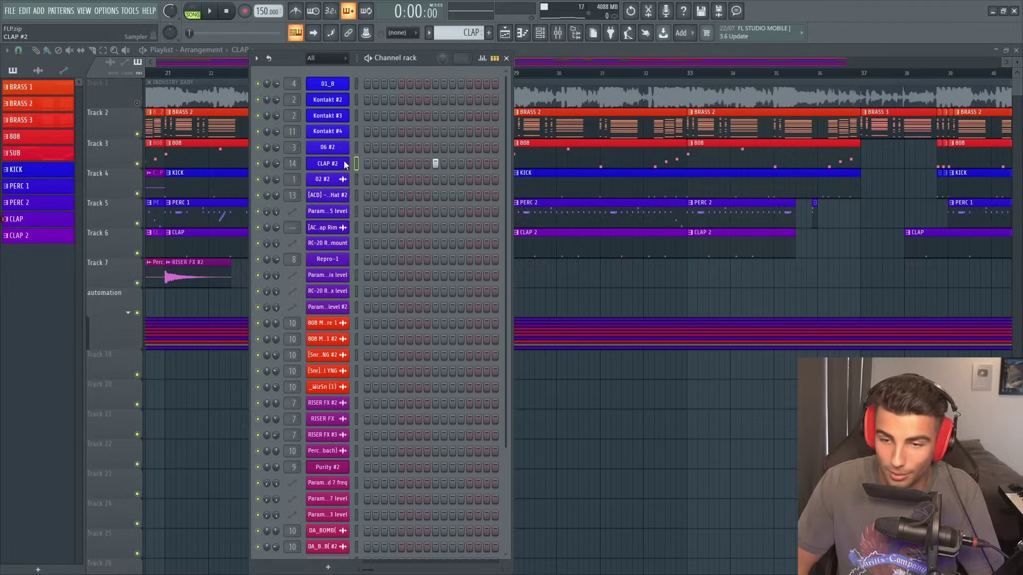
{"action": "left_click", "coordinate": [384, 163]}
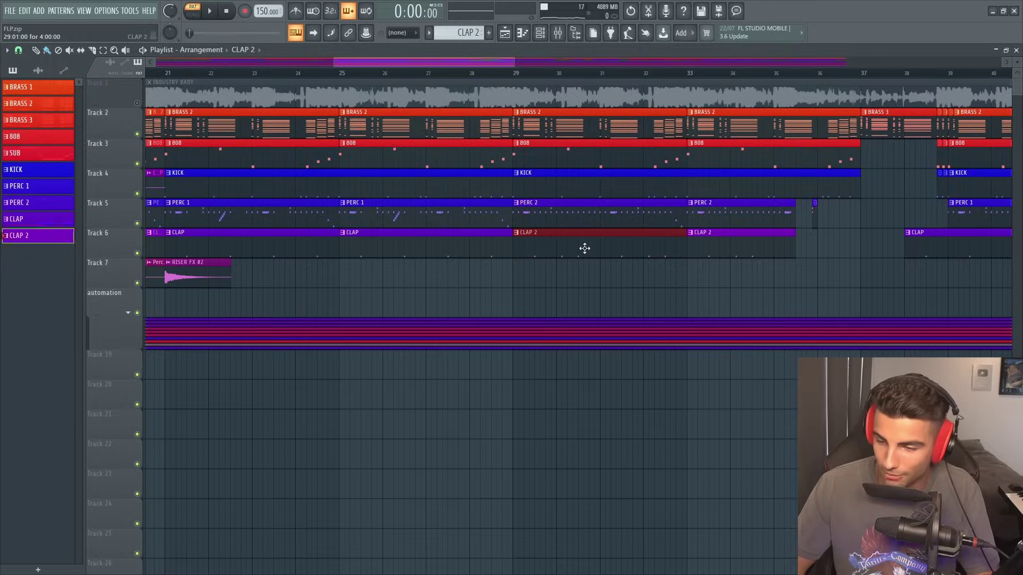
Step: Open the CLAP 2 clip on Track 6, and open the Repro-1 instrument from the channel rack
{"action": "double_click", "coordinate": [584, 248]}
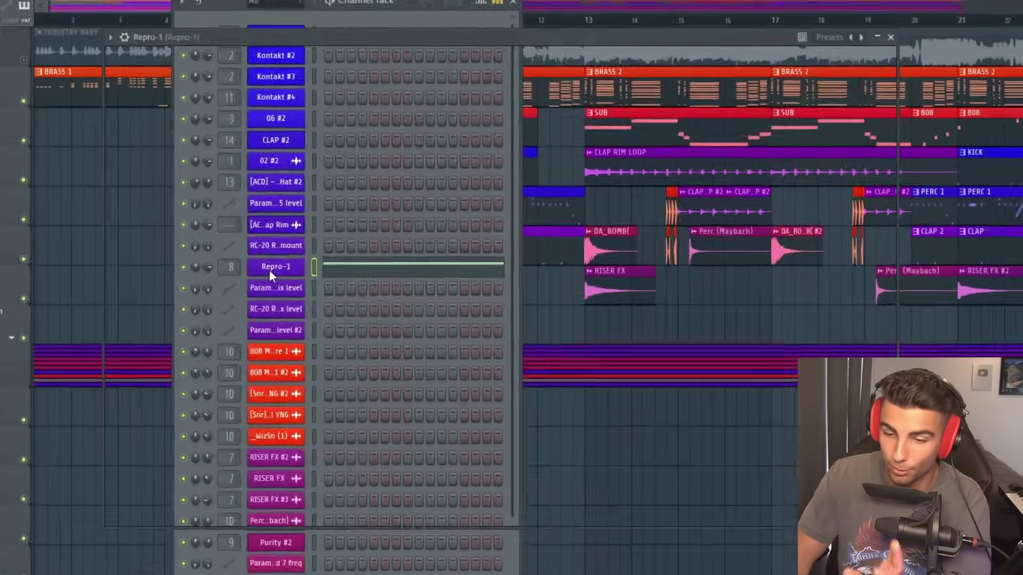
{"action": "left_click", "coordinate": [269, 270]}
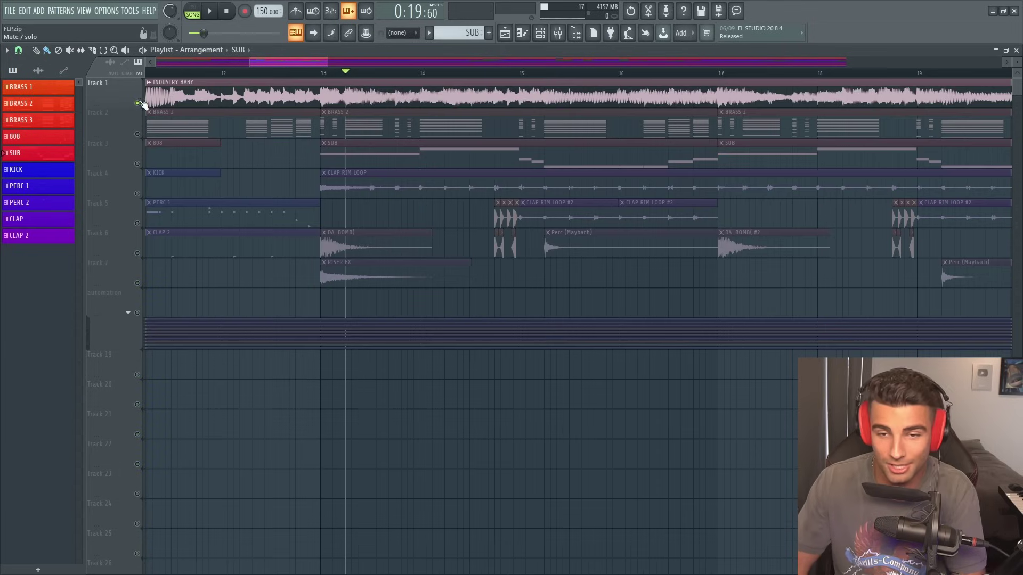
Step: Open the Fruity parametric EQ 2 on the Master mixer track
{"action": "left_click", "coordinate": [558, 33]}
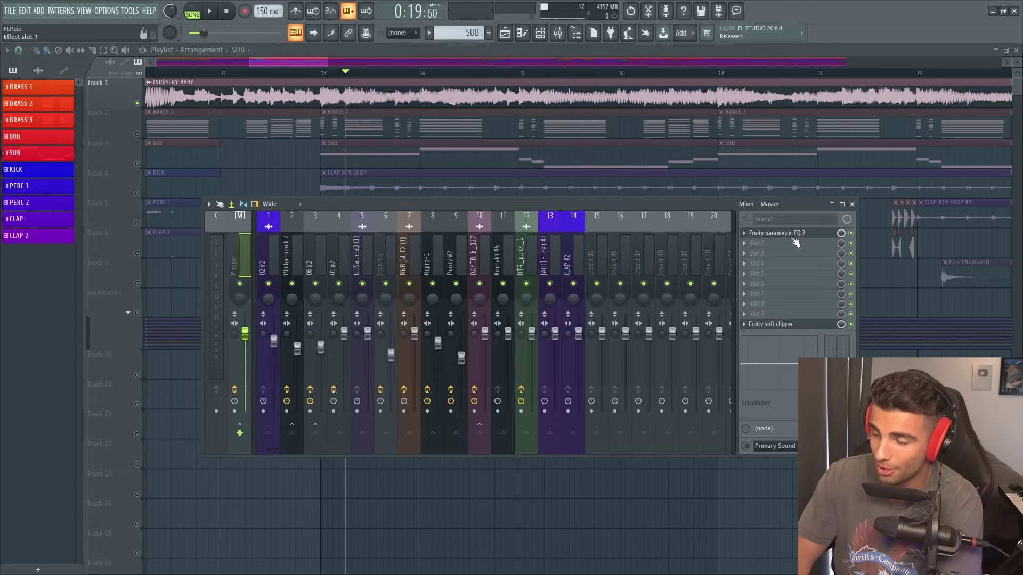
{"action": "left_click", "coordinate": [778, 233]}
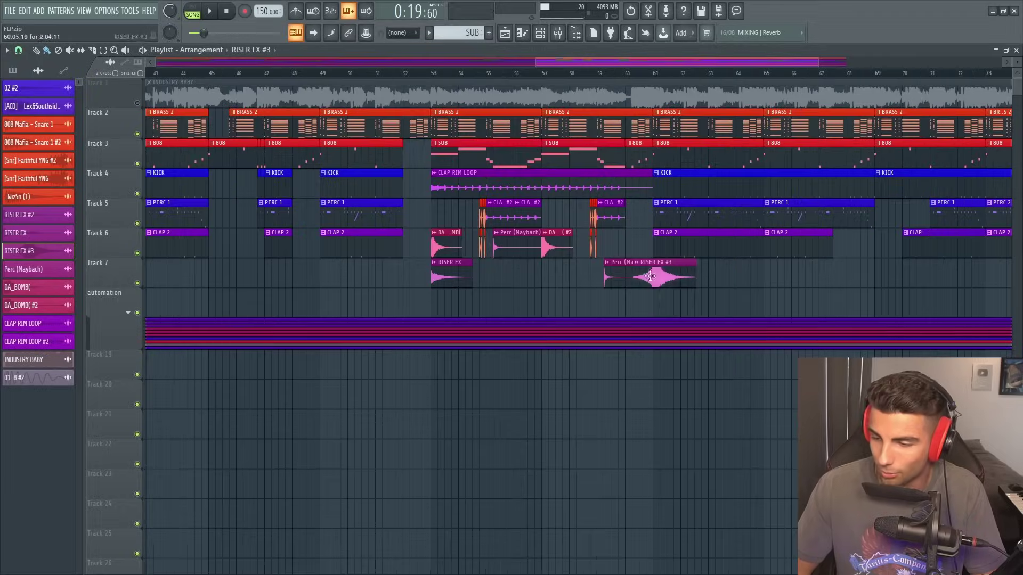
Step: Inspect the RISER FX #3 clip and its tail near bar 61, then check RISER FX at bar 13 and play the arrangement
{"action": "double_click", "coordinate": [651, 274]}
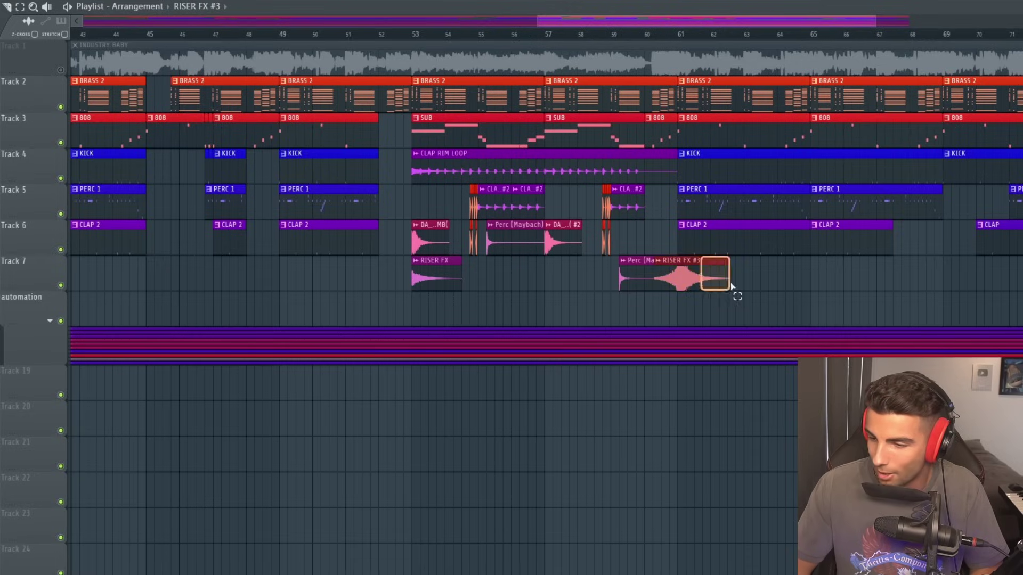
{"action": "left_click_drag", "start_coordinate": [731, 286], "coordinate": [733, 287]}
{"action": "scroll", "coordinate": [733, 288], "scroll_direction": "down", "scroll_amount": 4}
{"action": "scroll", "coordinate": [207, 301], "scroll_direction": "up", "scroll_amount": 9}
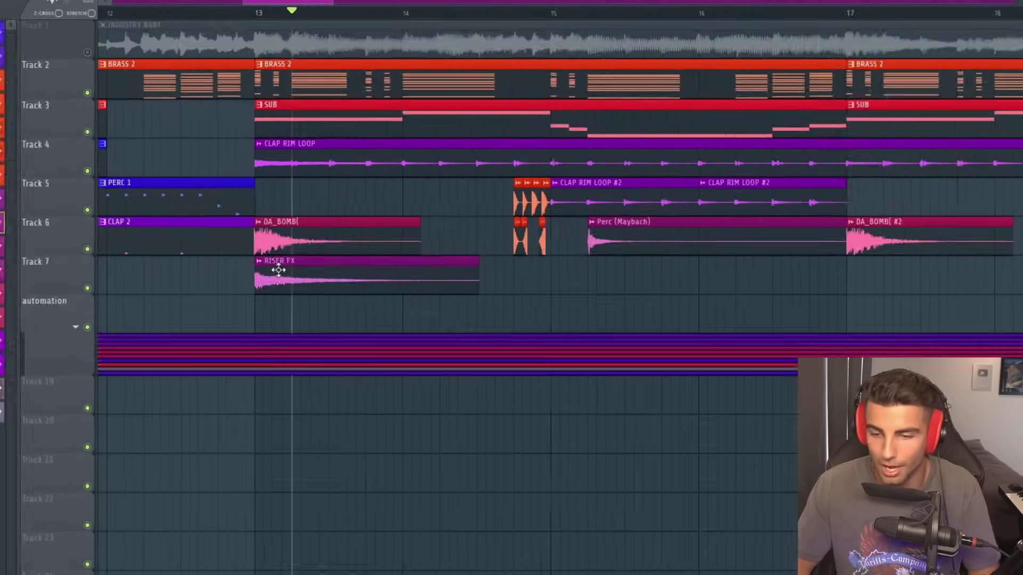
{"action": "double_click", "coordinate": [278, 270]}
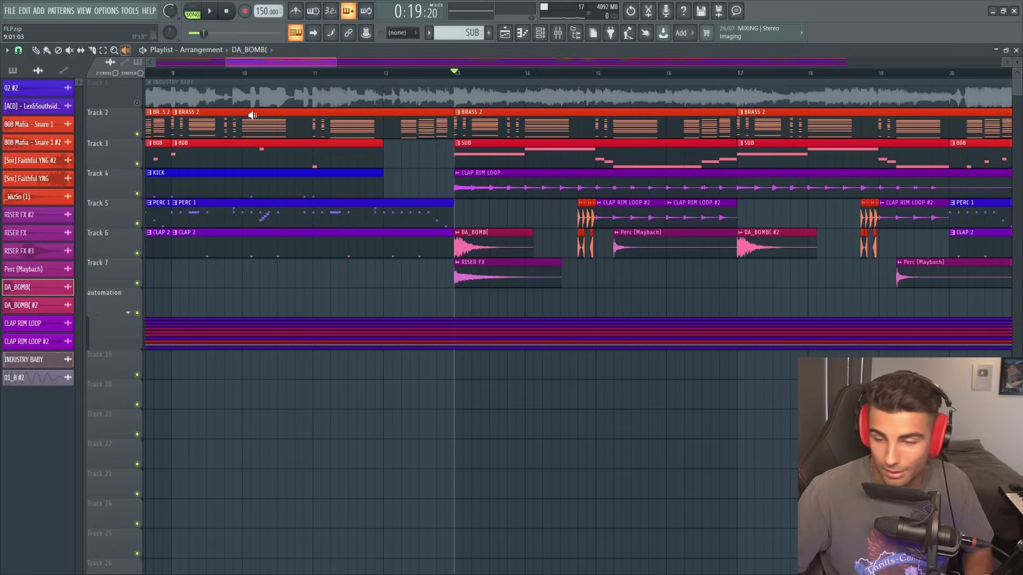
{"action": "key", "text": "space"}
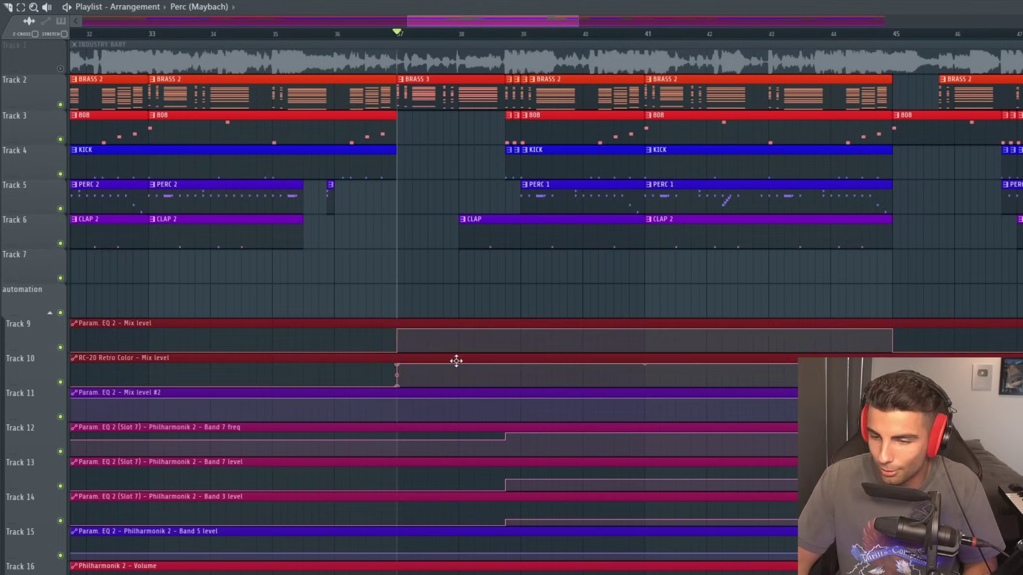
Step: Open the effect in slot 7 of the mixer track to examine it alongside the automation clips
{"action": "key", "text": "F9"}
{"action": "left_click", "coordinate": [798, 294]}
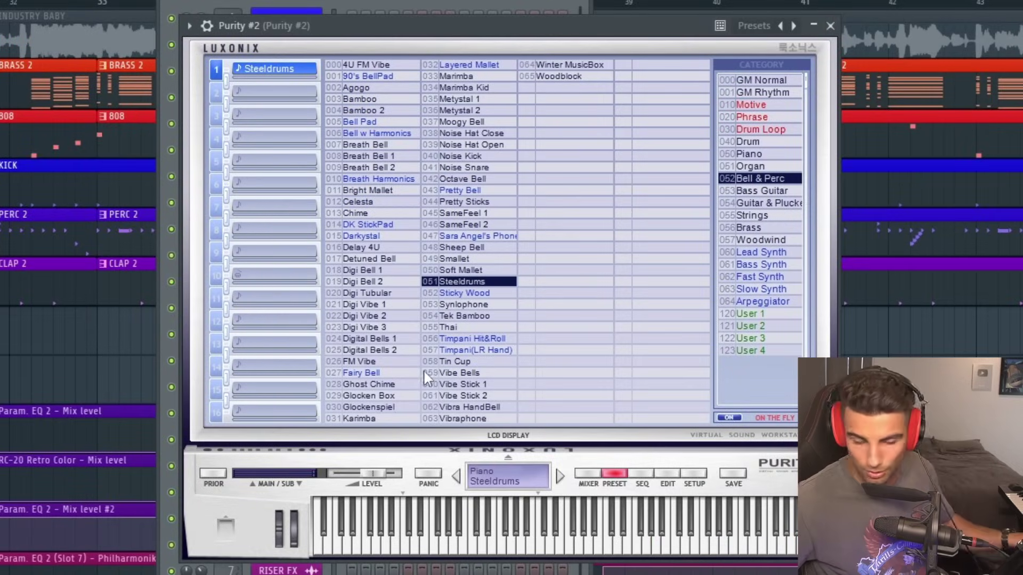
Step: Show the Purity #2 Steeldrums instrument and its BRASS 3 piano roll notes, then play the arrangement
{"action": "left_click", "coordinate": [669, 479]}
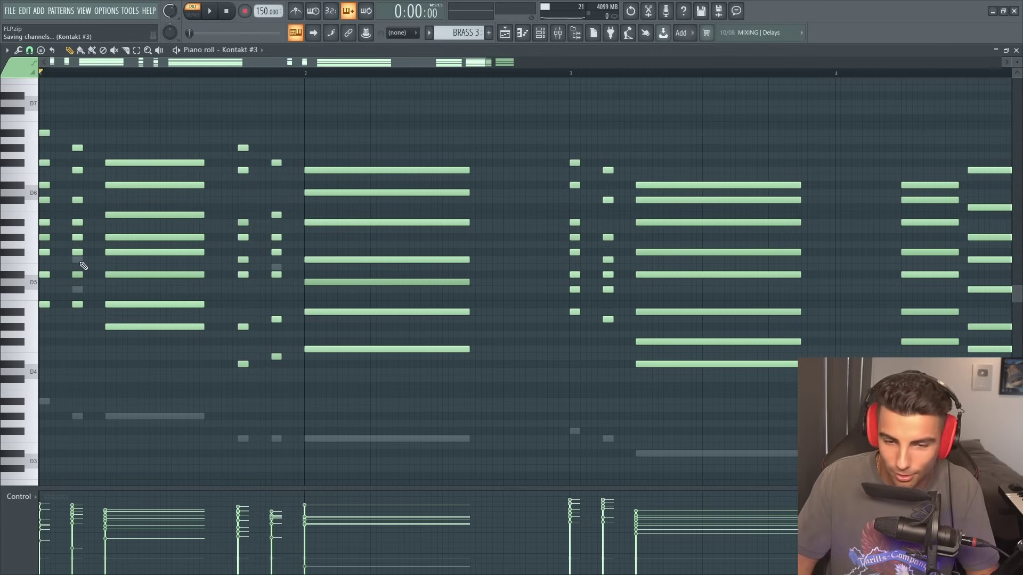
{"action": "right_click", "coordinate": [79, 261]}
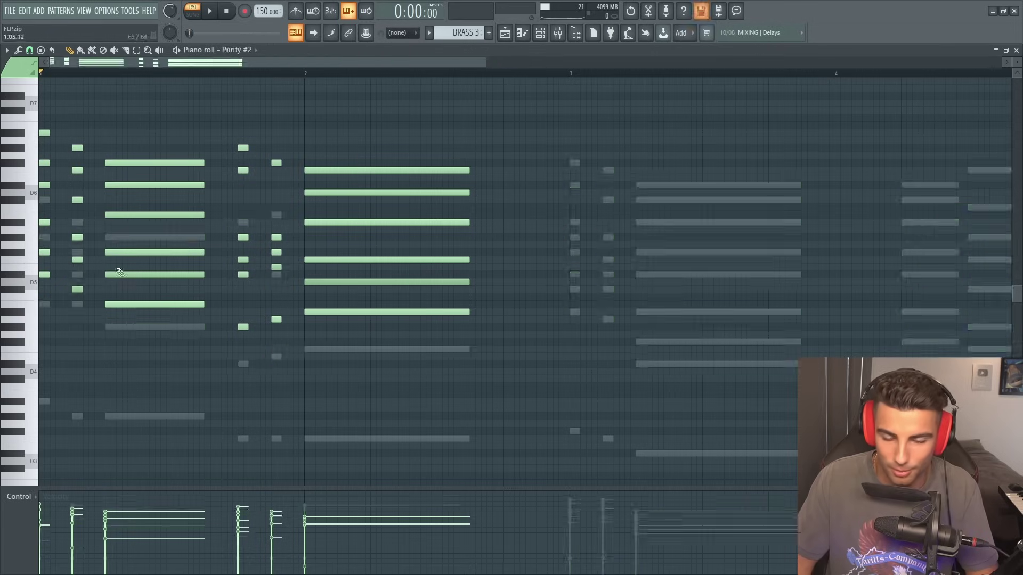
{"action": "key", "text": "space"}
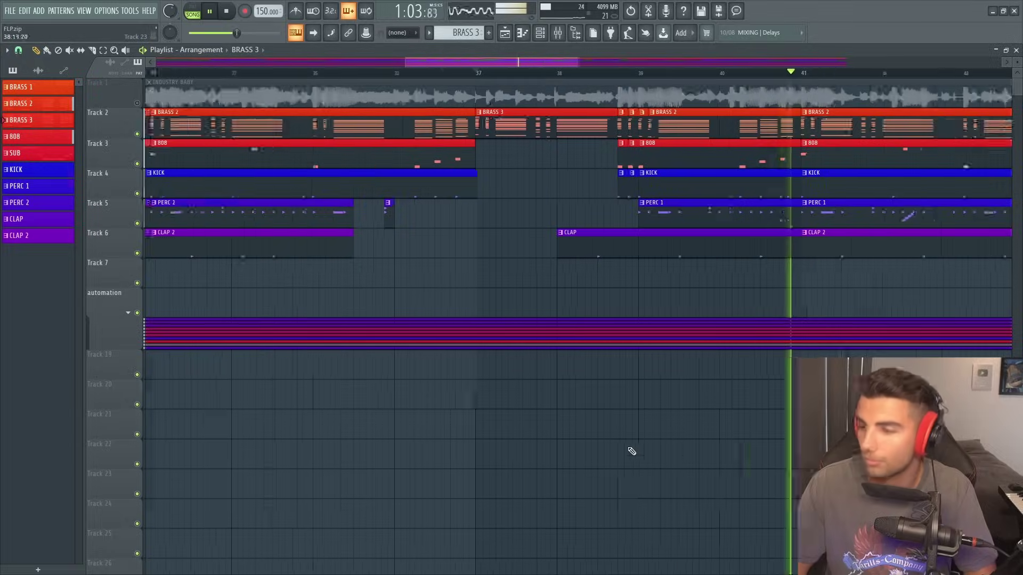
{"action": "scroll", "coordinate": [634, 453], "scroll_direction": "down", "scroll_amount": 4}
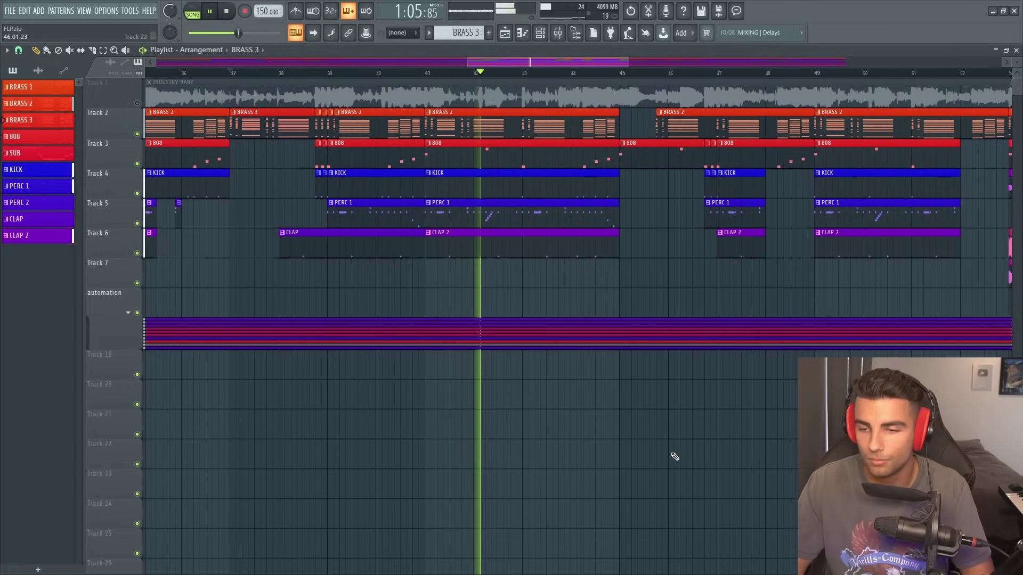